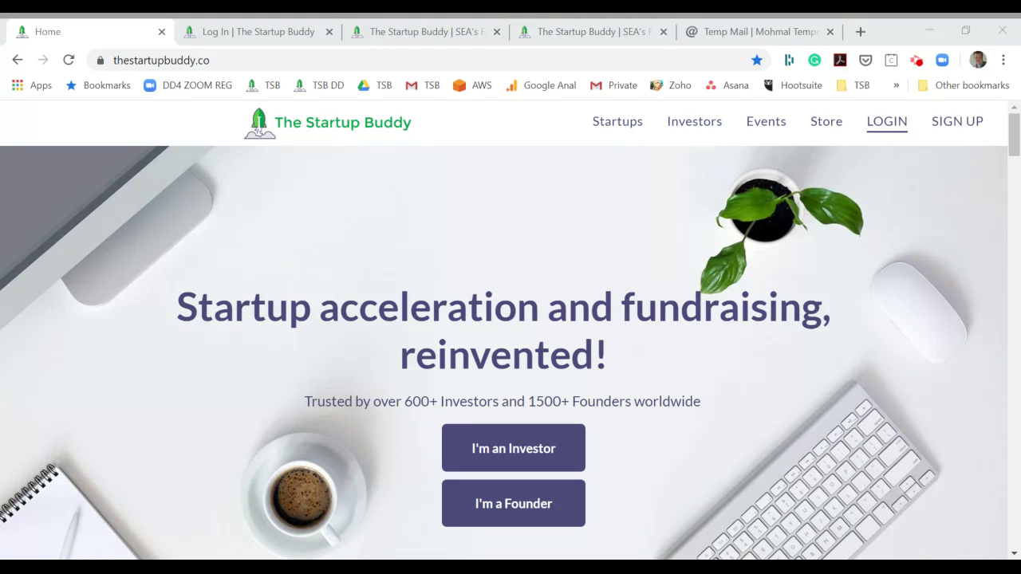
# Open The Startup Buddy login page with the saved account's email and password autofilled.
pyautogui.click(884, 128)
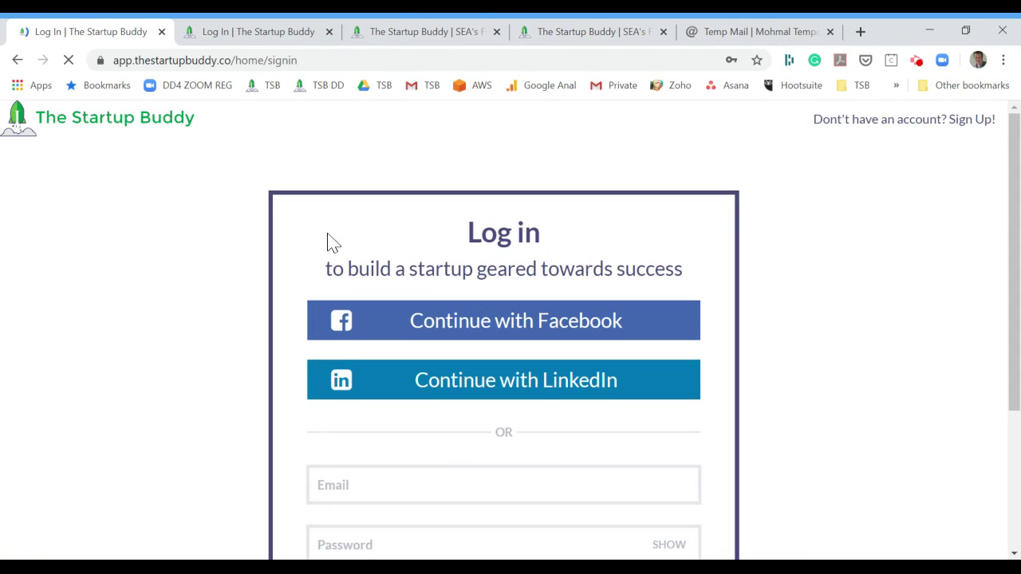
pyautogui.scroll(-1, 280, 396)
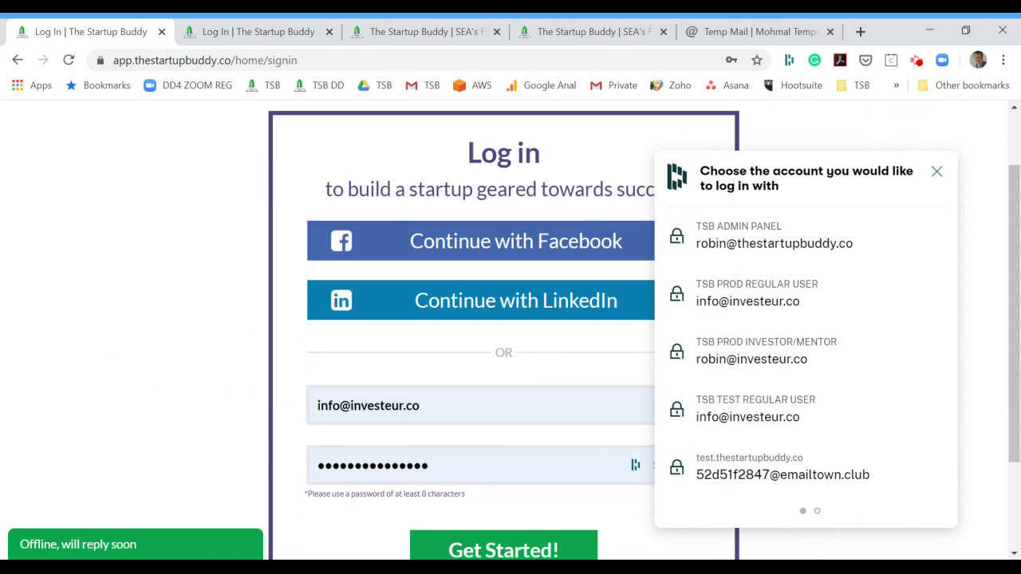
pyautogui.scroll(-2, 374, 509)
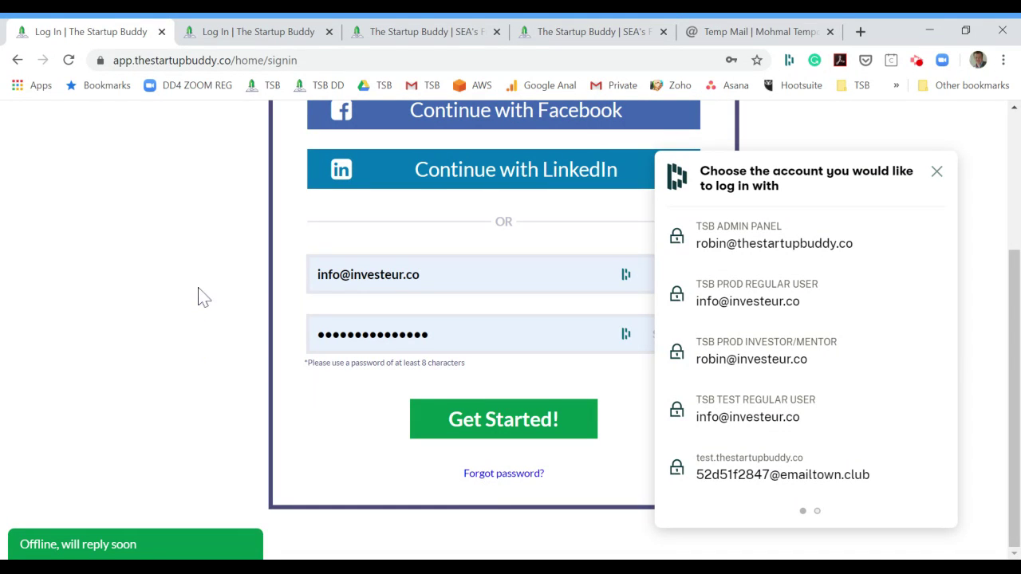
pyautogui.click(935, 178)
pyautogui.scroll(2, 910, 196)
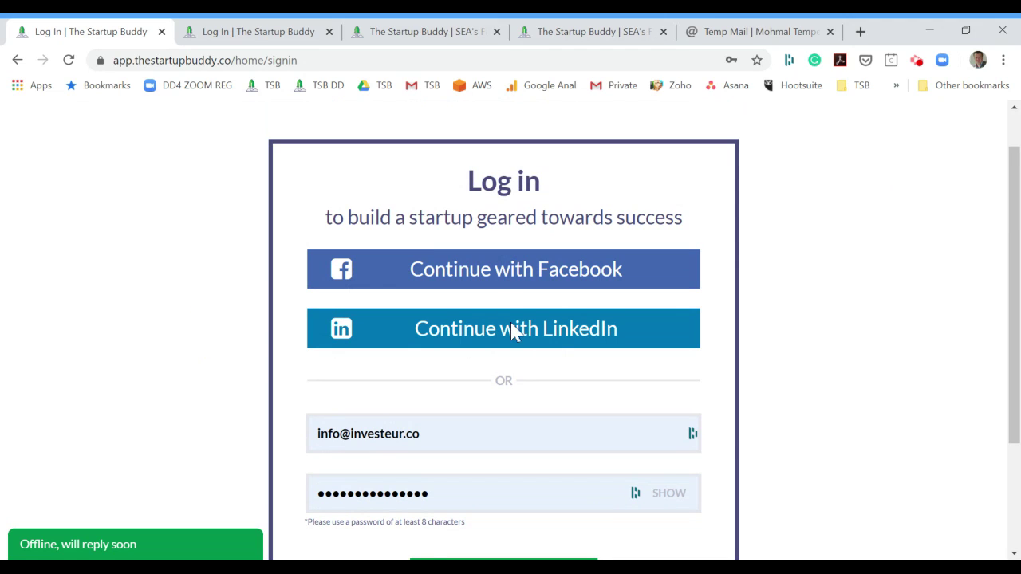
pyautogui.scroll(-1, 677, 388)
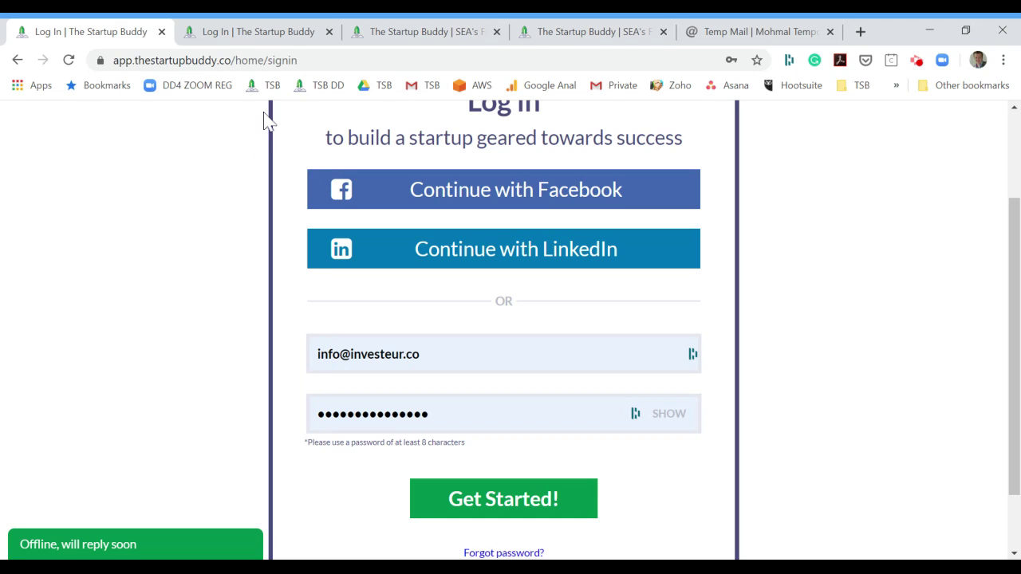
# On the test site, start a new sign-up and choose the Investor role.
pyautogui.click(257, 32)
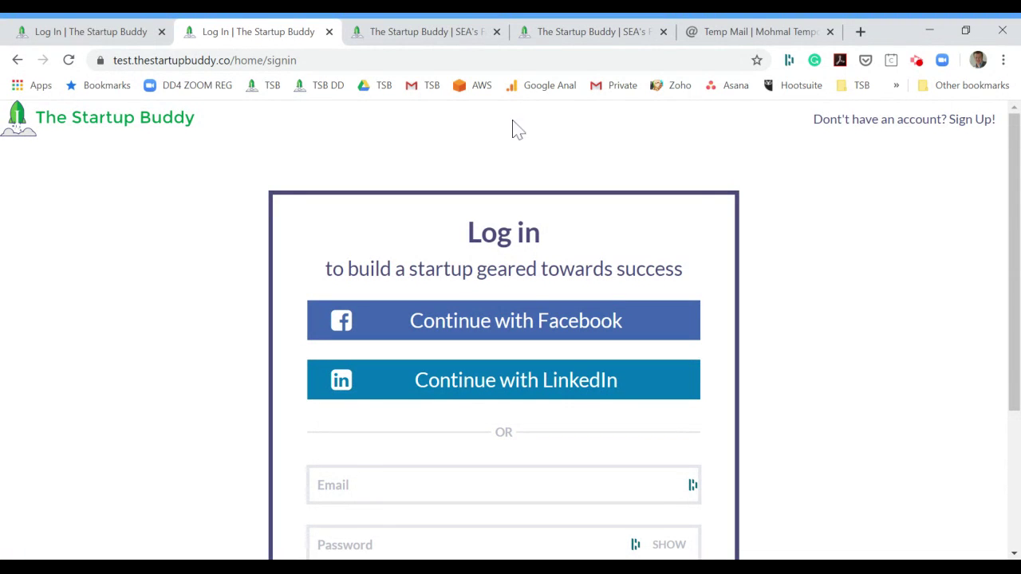
pyautogui.click(960, 120)
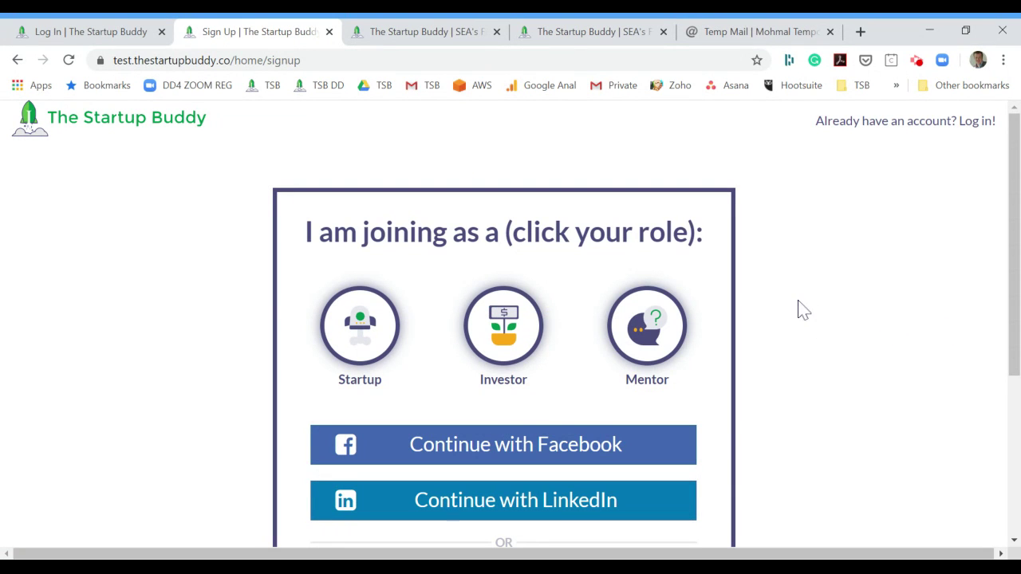
pyautogui.scroll(-1, 798, 308)
pyautogui.click(936, 172)
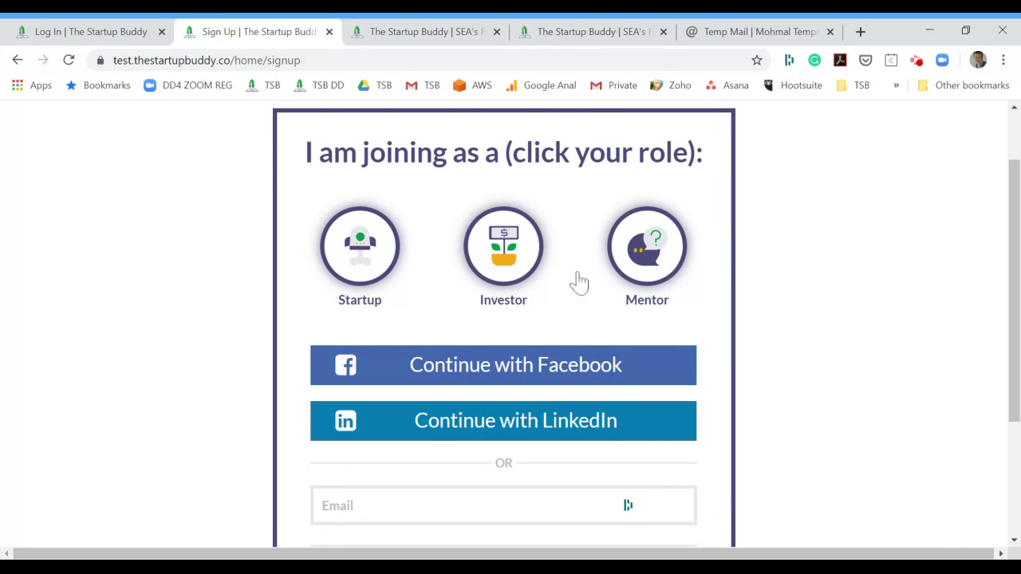
pyautogui.click(508, 268)
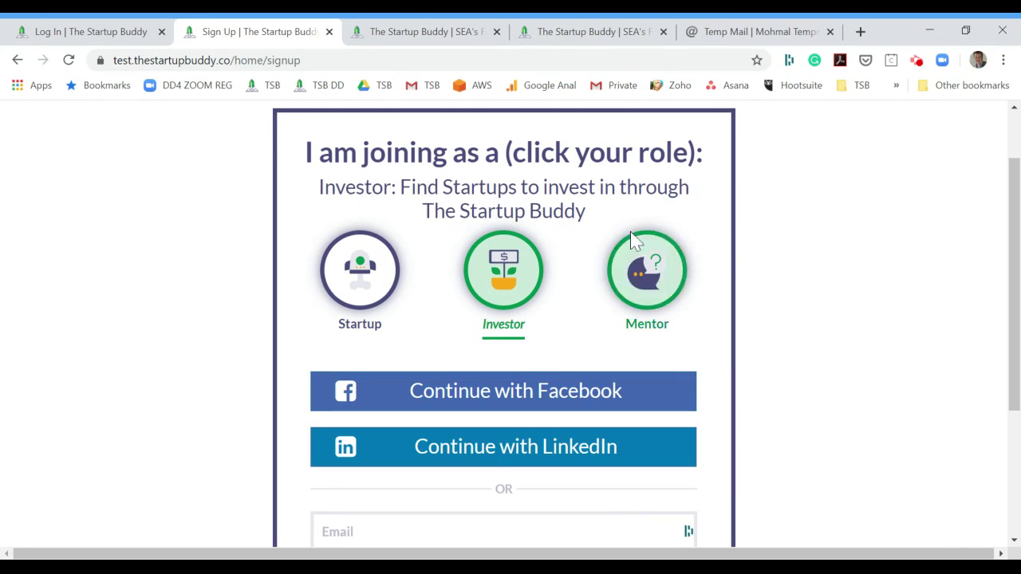
# Select the empty email and password fields, glance at Settings, then open the temporary inbox.
pyautogui.scroll(-1, 758, 228)
pyautogui.scroll(-1, 770, 228)
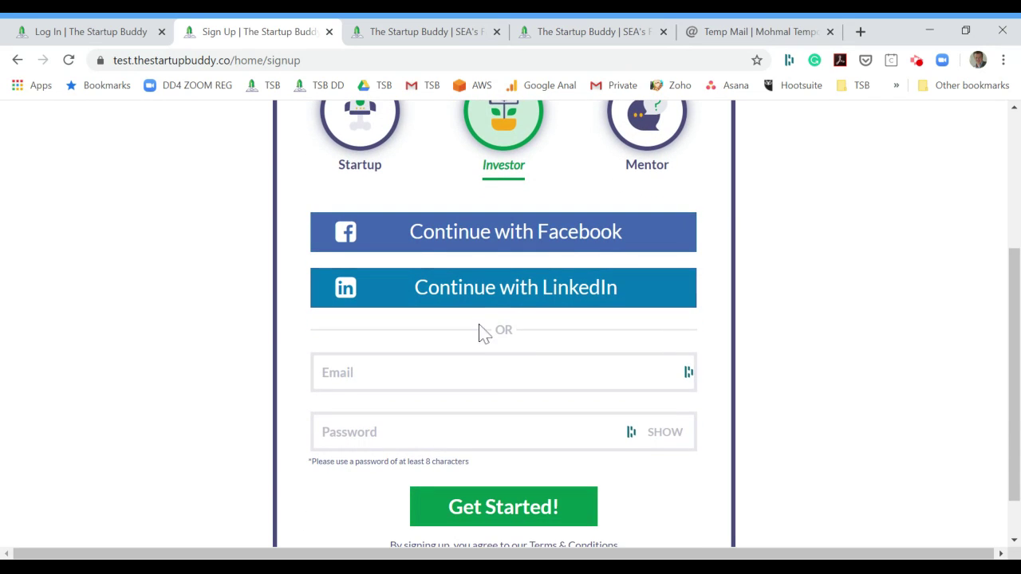
pyautogui.click(483, 373)
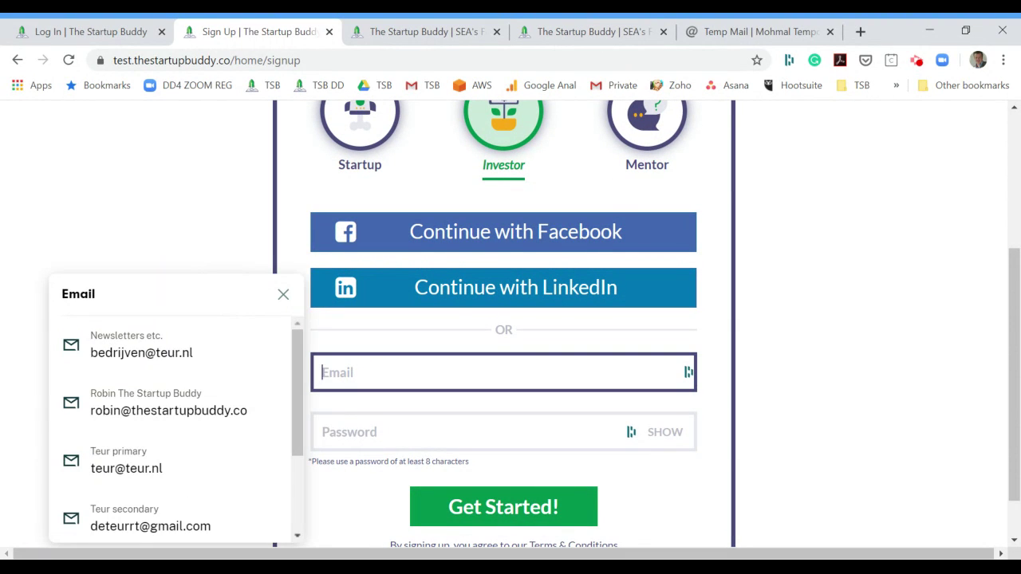
pyautogui.click(478, 431)
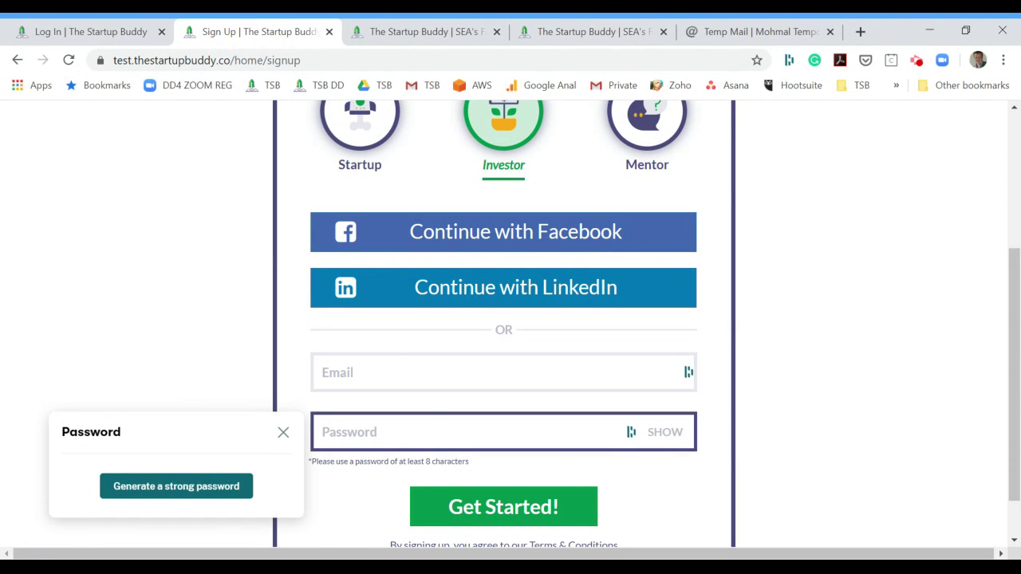
pyautogui.click(447, 29)
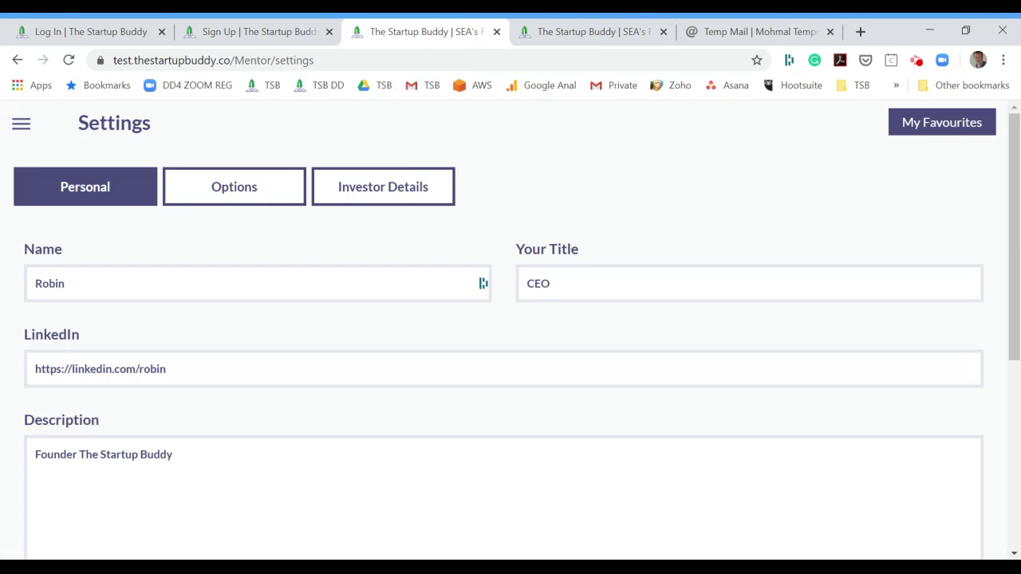
pyautogui.click(263, 40)
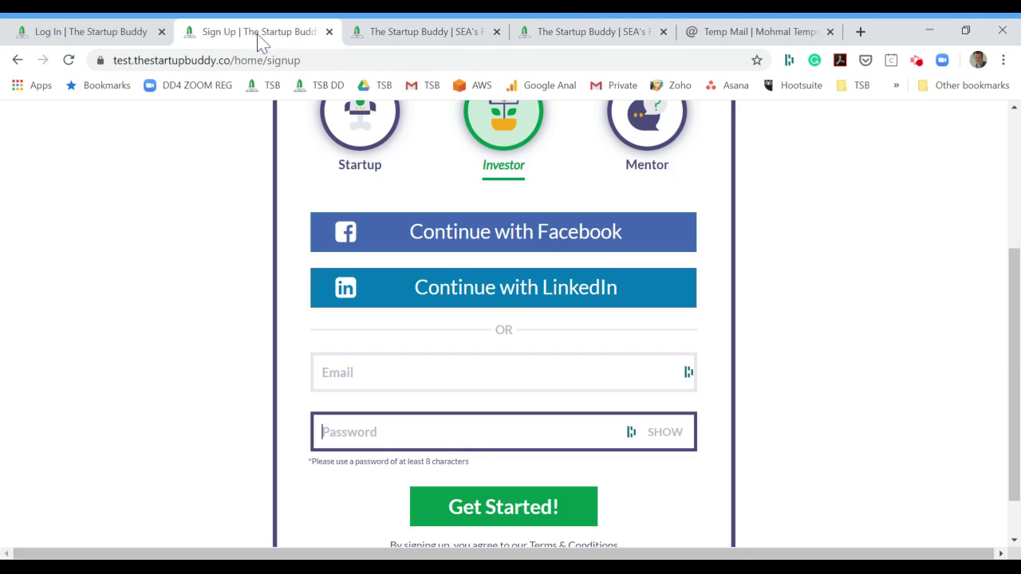
pyautogui.click(718, 31)
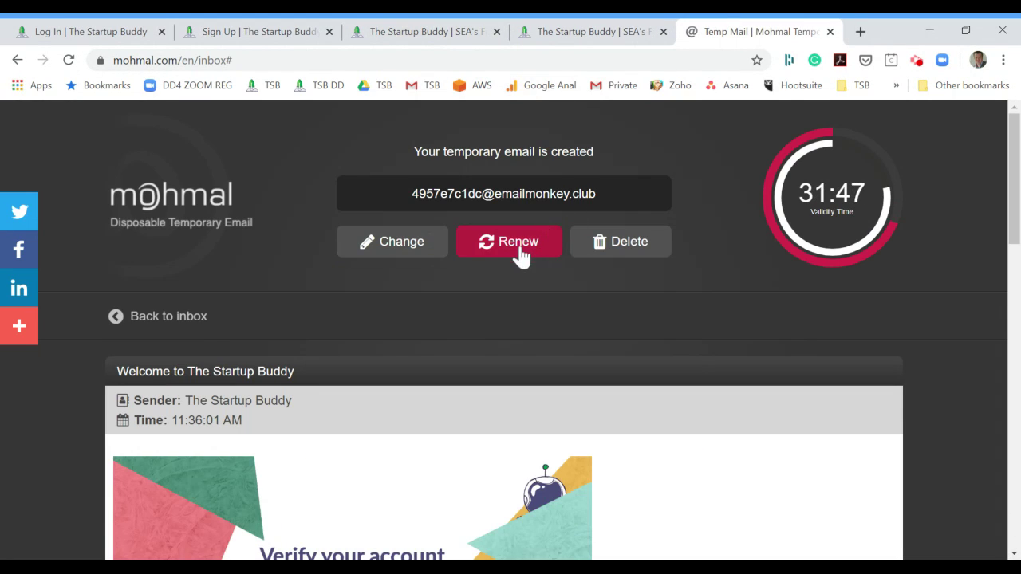
# Copy the Mohmal temporary email address and return to The Startup Buddy tabs.
pyautogui.scroll(-3, 492, 292)
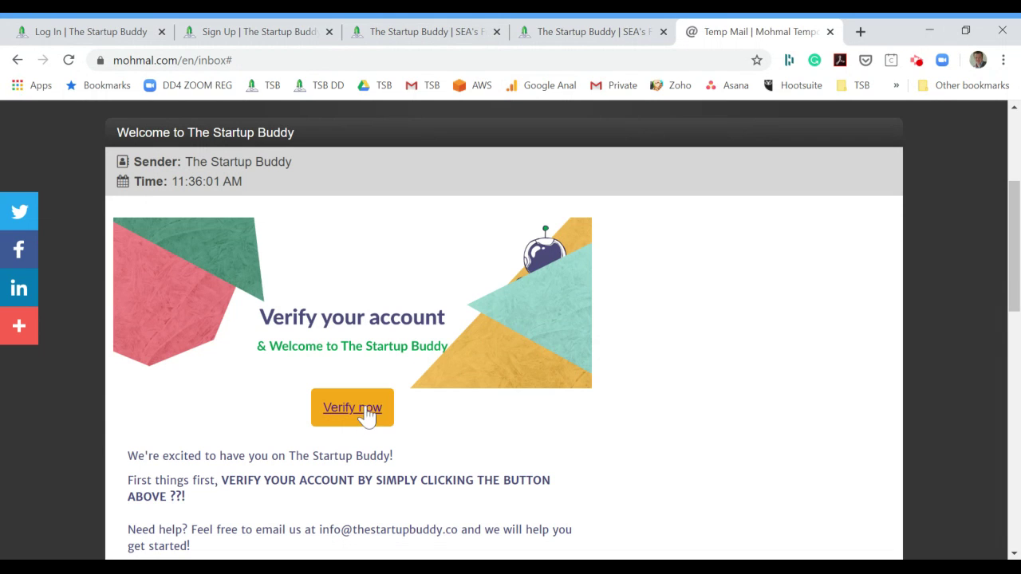
pyautogui.scroll(3, 391, 359)
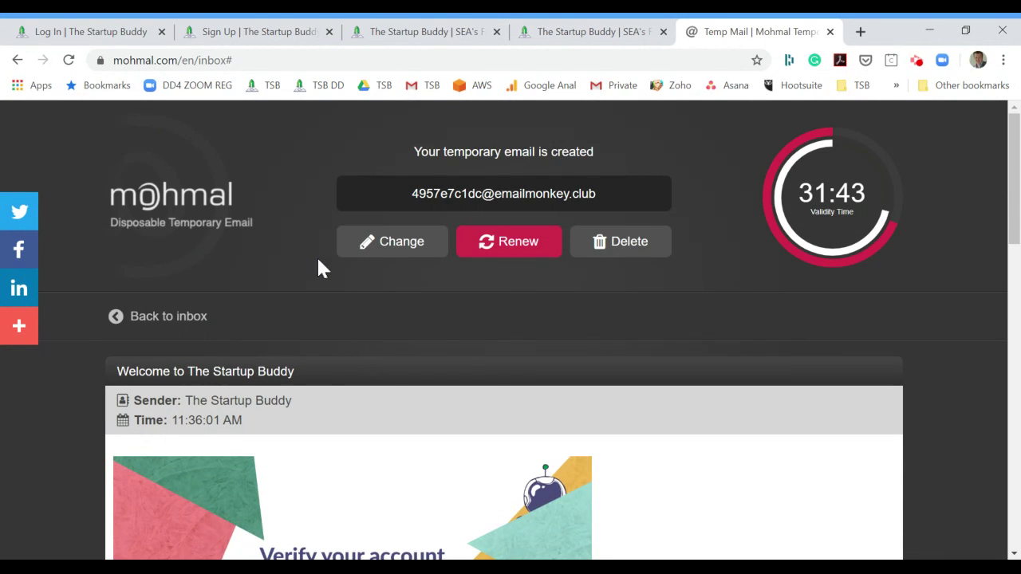
pyautogui.scroll(-2, 386, 351)
pyautogui.scroll(-2, 381, 368)
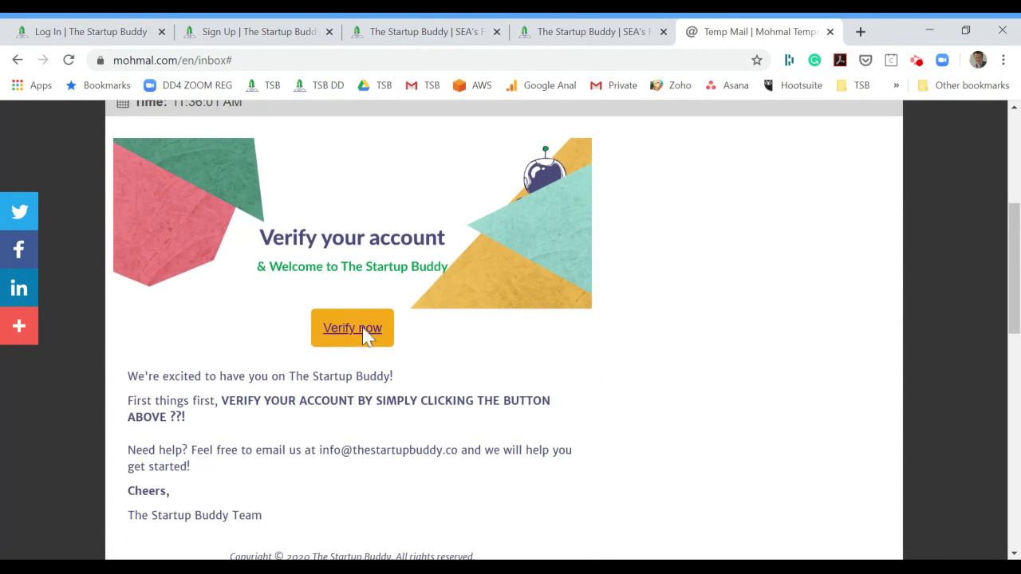
pyautogui.scroll(1, 364, 335)
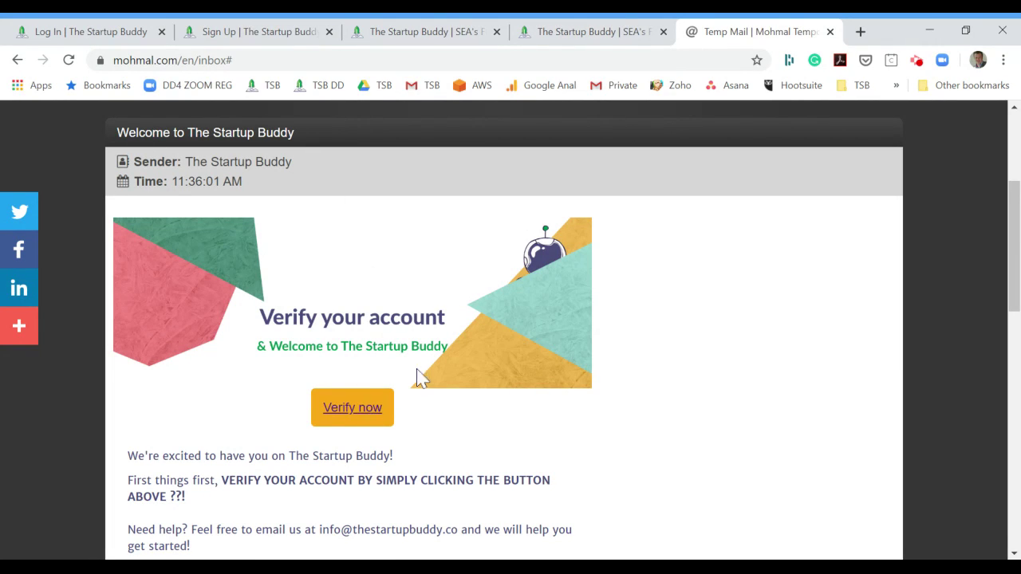
pyautogui.scroll(3, 421, 372)
pyautogui.click(498, 201)
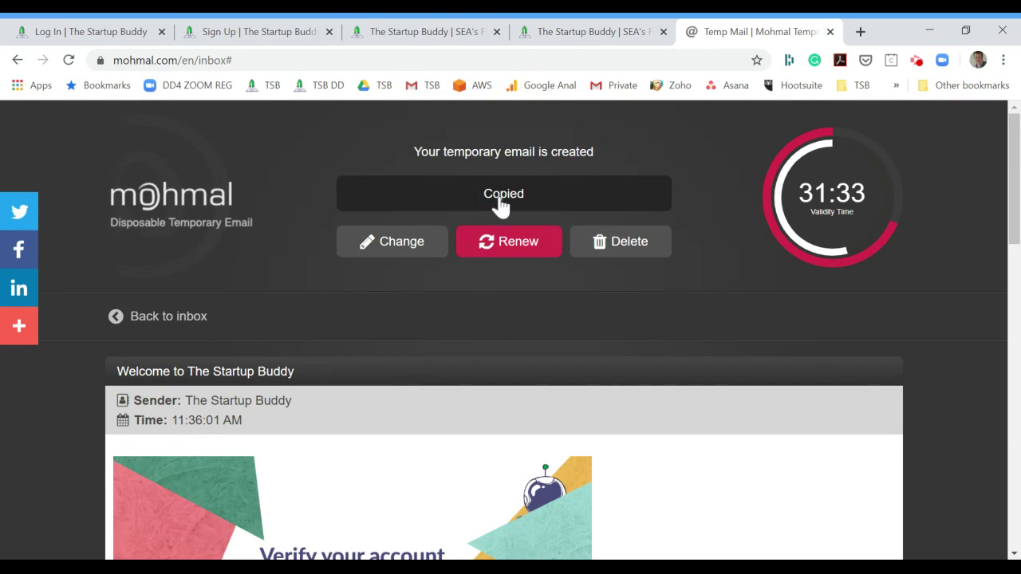
pyautogui.click(263, 32)
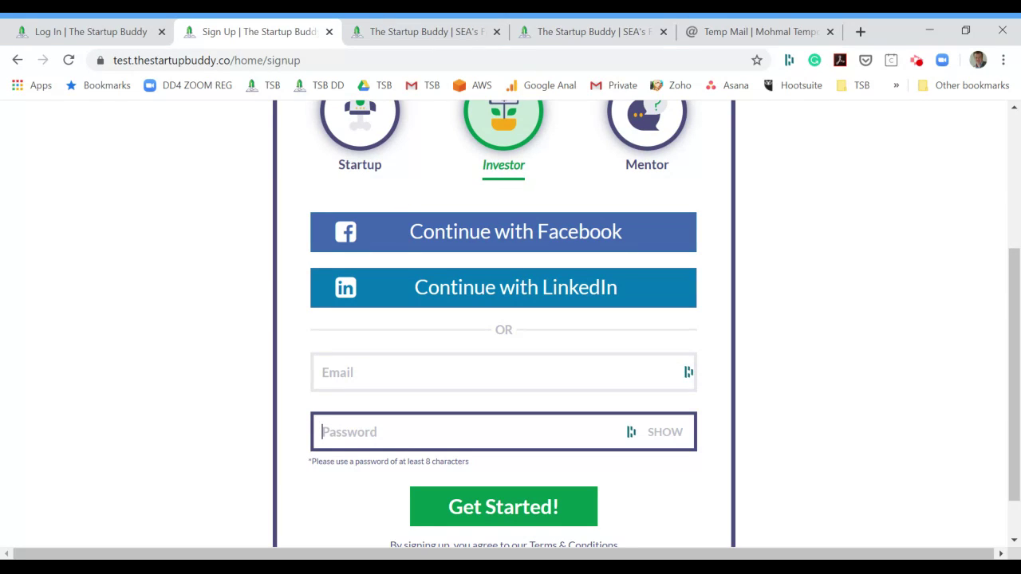
pyautogui.click(380, 36)
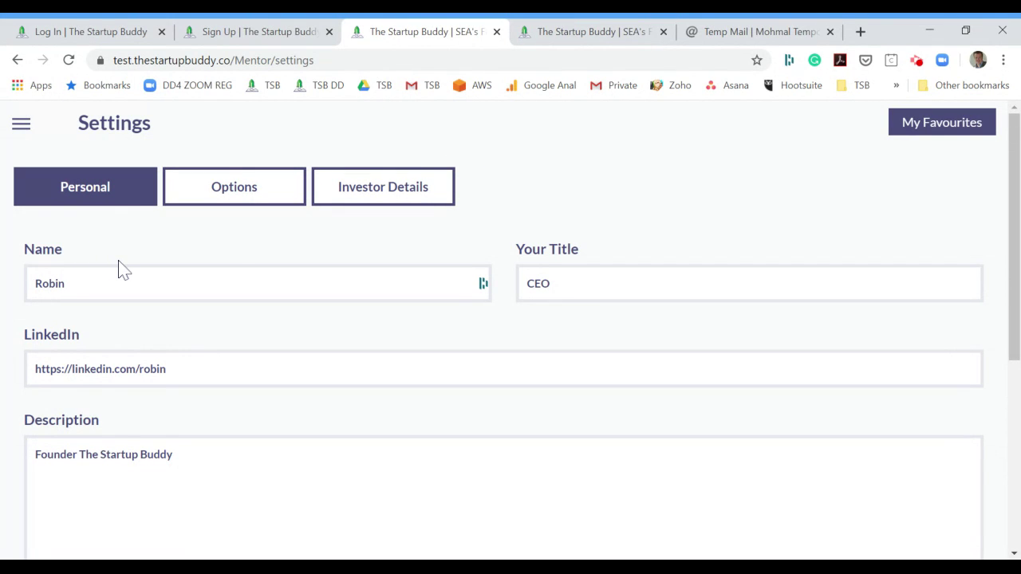
# Review the Personal details, such as title CEO, down to Save Changes, then show Investor Details.
pyautogui.scroll(-2, 119, 271)
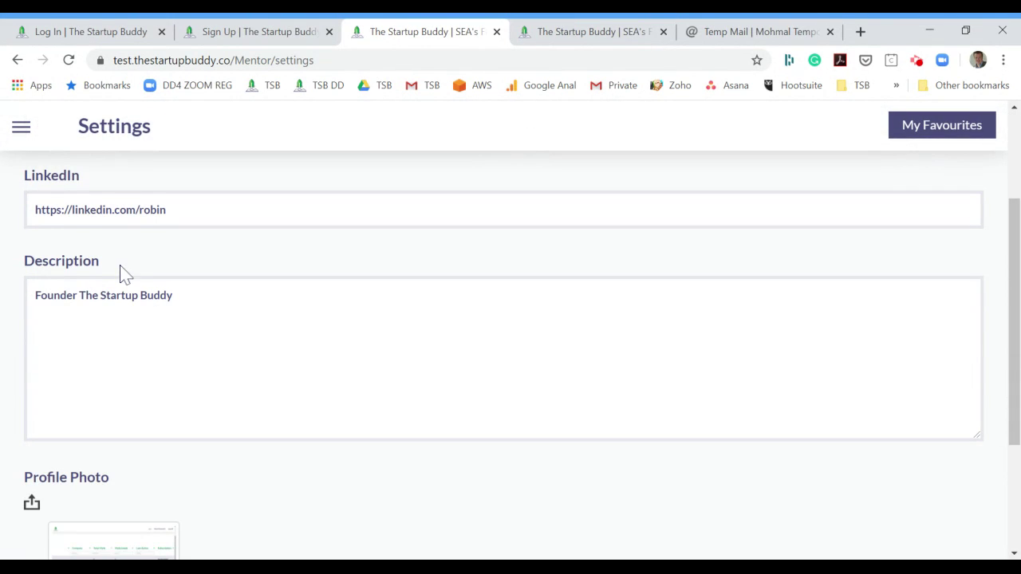
pyautogui.scroll(-2, 157, 264)
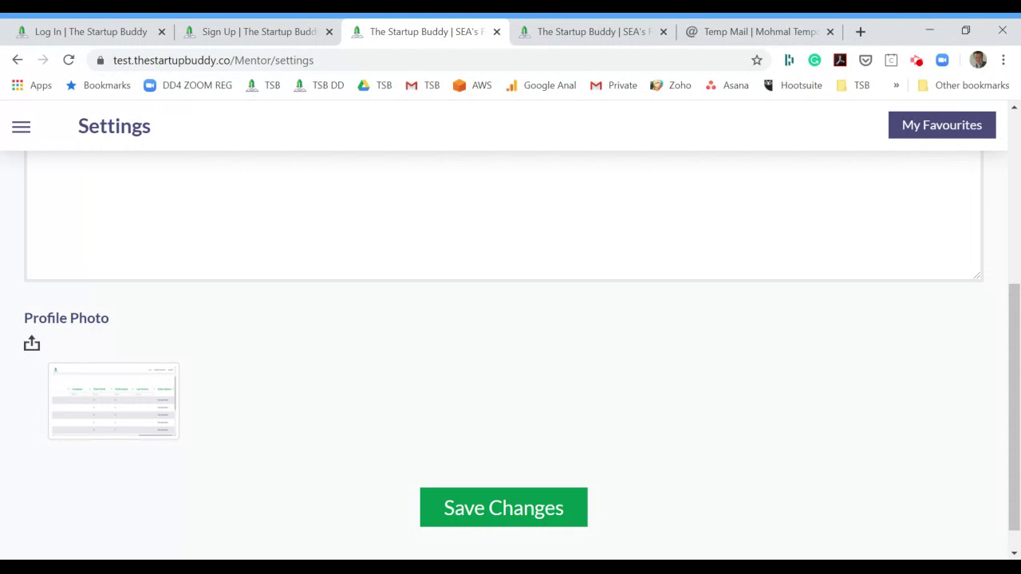
pyautogui.scroll(6, 160, 292)
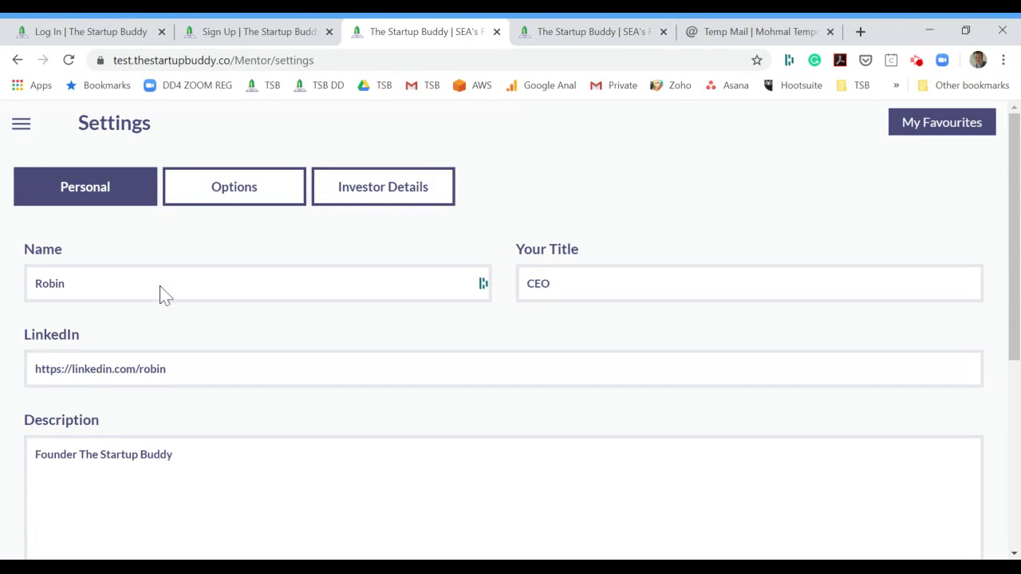
pyautogui.click(351, 198)
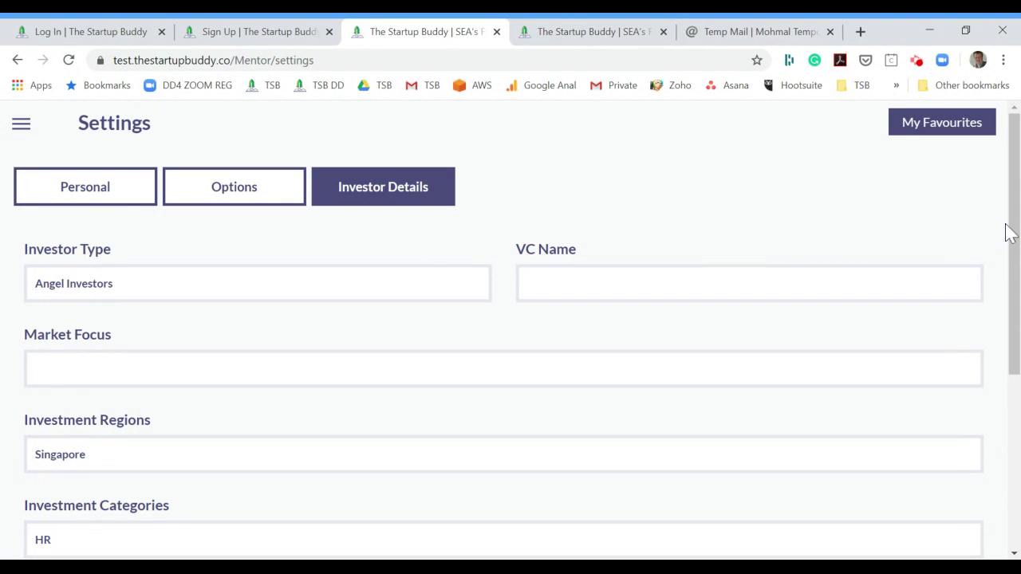
# Review Investor Details (Angel Investors, Singapore, HR, 100000–1000000 USD) and toggle the navigation menu.
pyautogui.moveTo(1010, 221); pyautogui.dragTo(1008, 292)
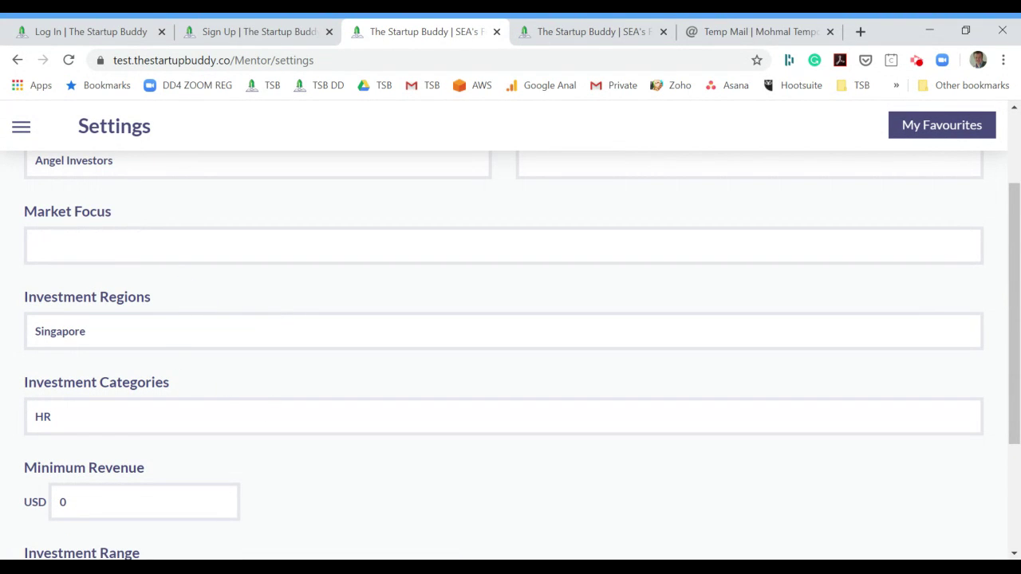
pyautogui.moveTo(1016, 376); pyautogui.dragTo(1018, 479)
pyautogui.scroll(4, 511, 356)
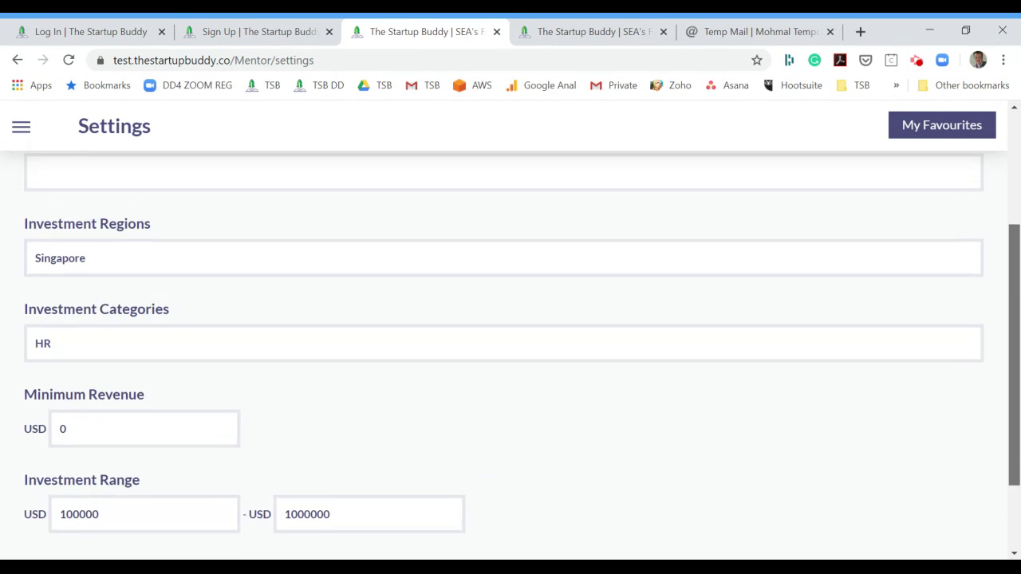
pyautogui.scroll(1, 338, 255)
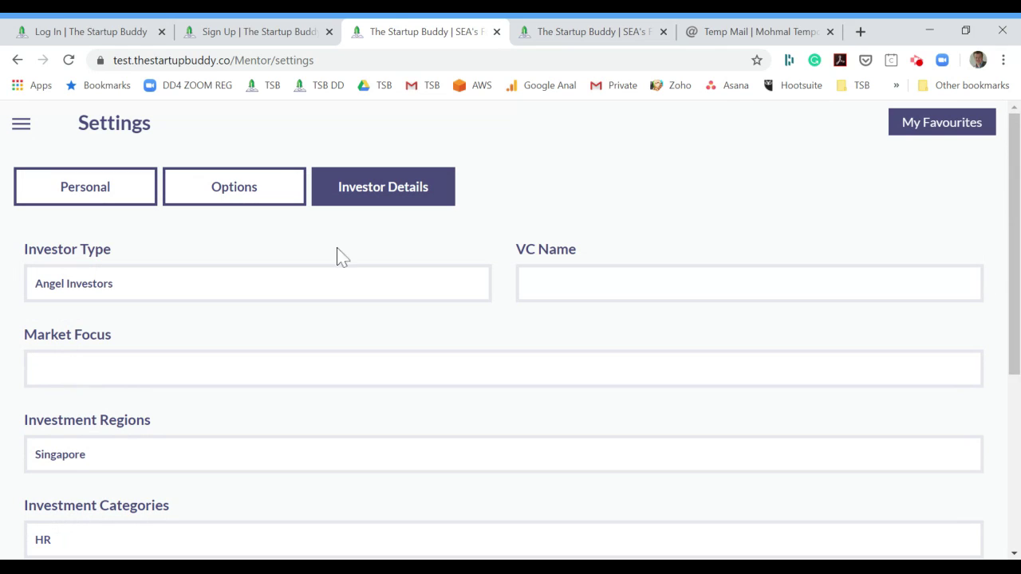
pyautogui.click(21, 129)
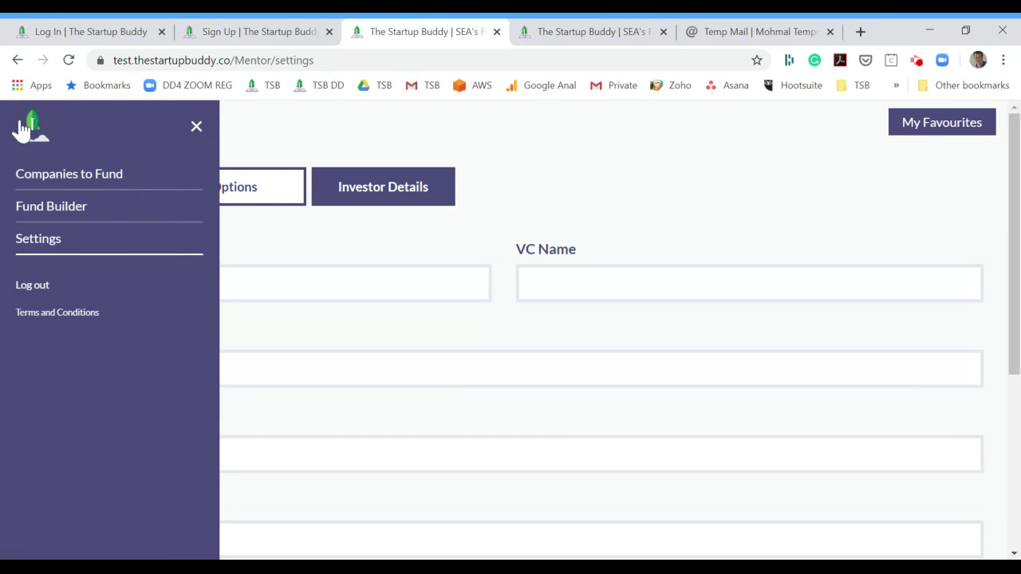
pyautogui.click(196, 126)
# Browse the Companies to Fund cards and add hiu to My Favourites.
pyautogui.click(24, 129)
pyautogui.click(61, 183)
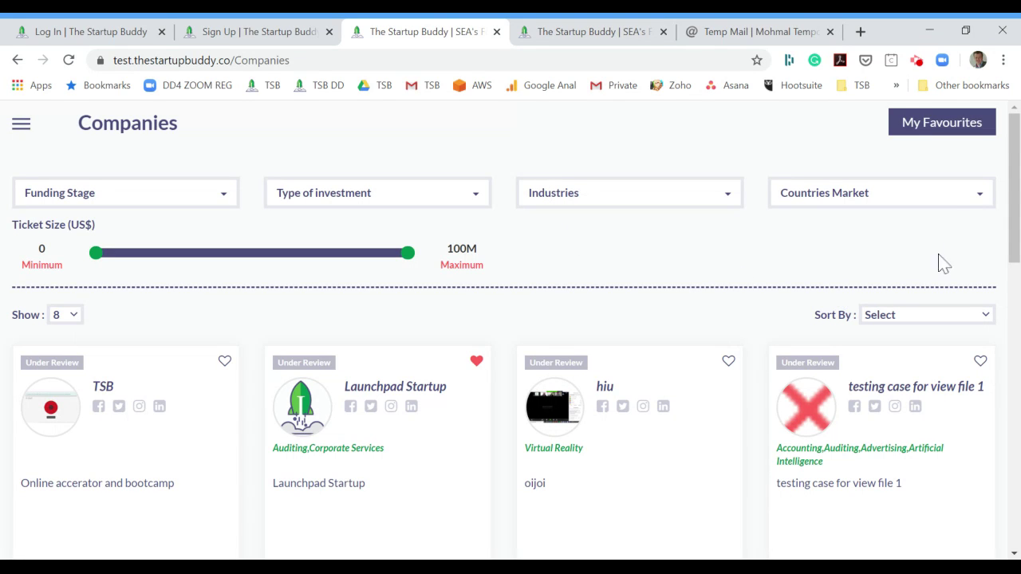
pyautogui.moveTo(1016, 177); pyautogui.dragTo(1015, 229)
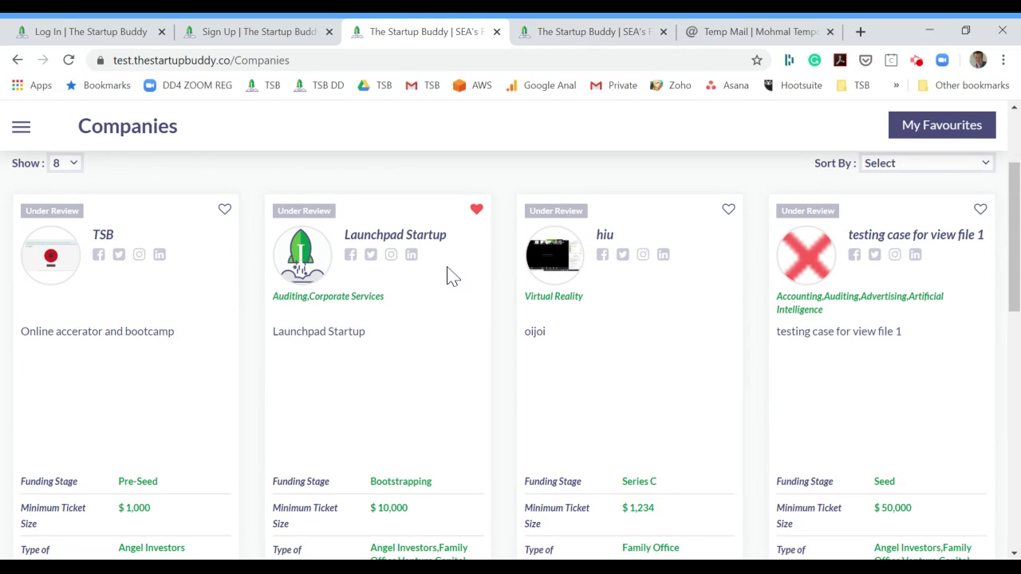
pyautogui.moveTo(1016, 270); pyautogui.dragTo(1017, 314)
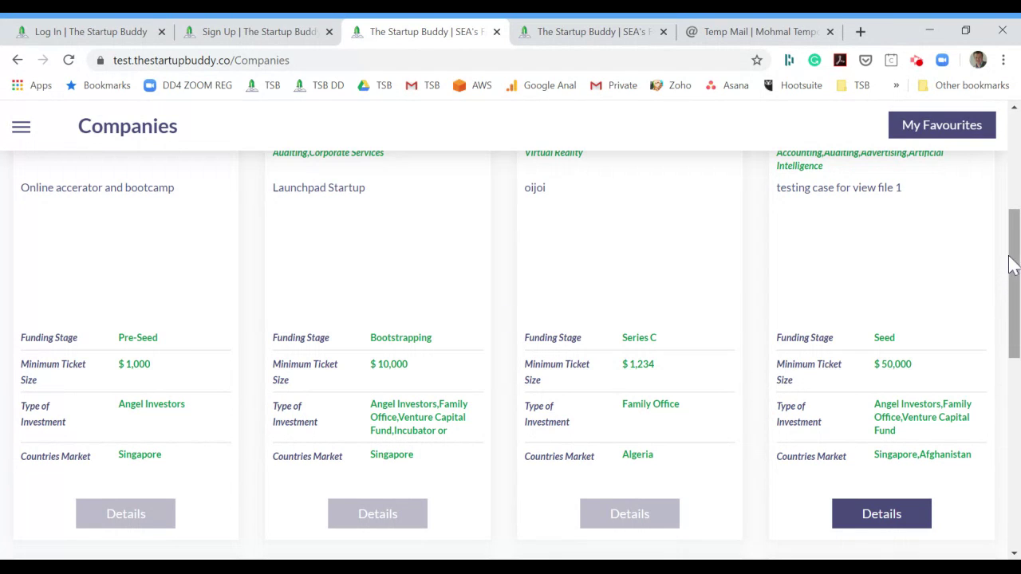
pyautogui.moveTo(1013, 253); pyautogui.dragTo(1014, 268)
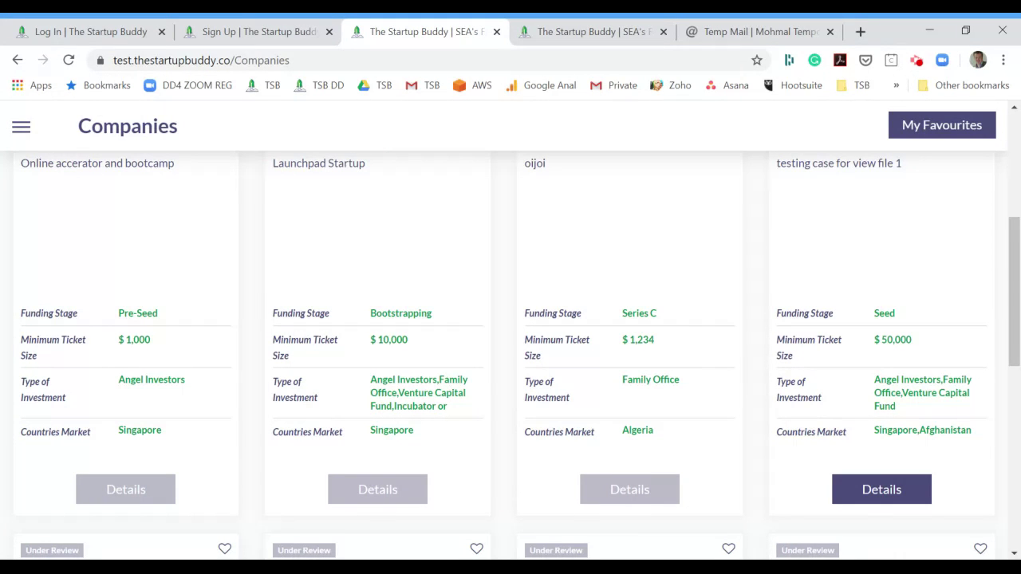
pyautogui.scroll(-1, 961, 393)
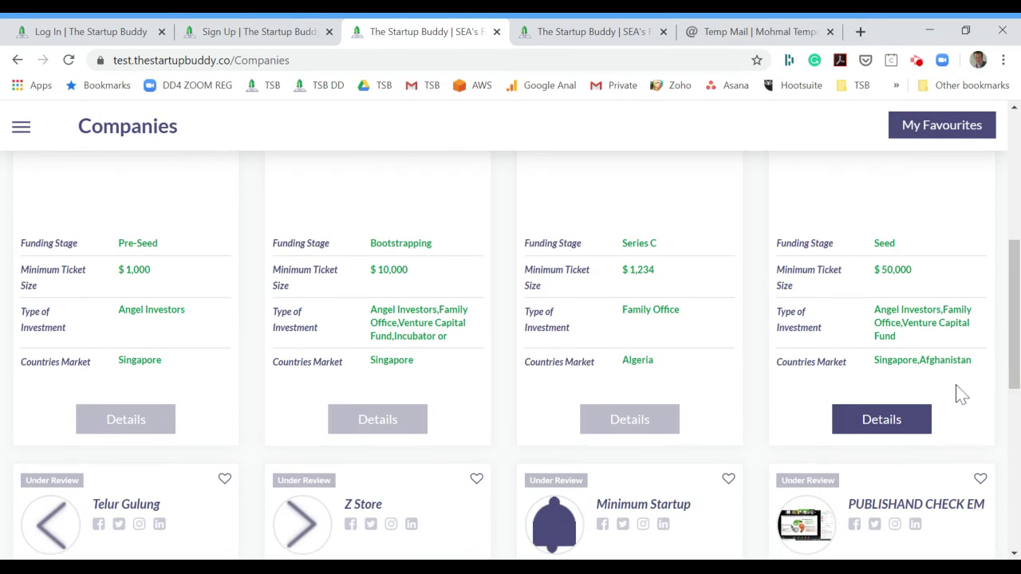
pyautogui.click(903, 427)
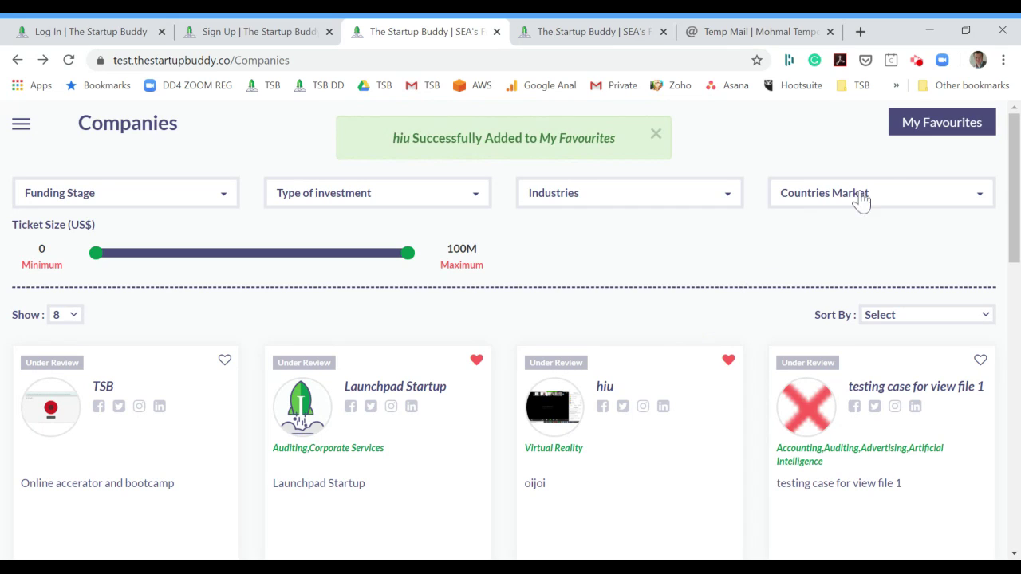
pyautogui.click(914, 137)
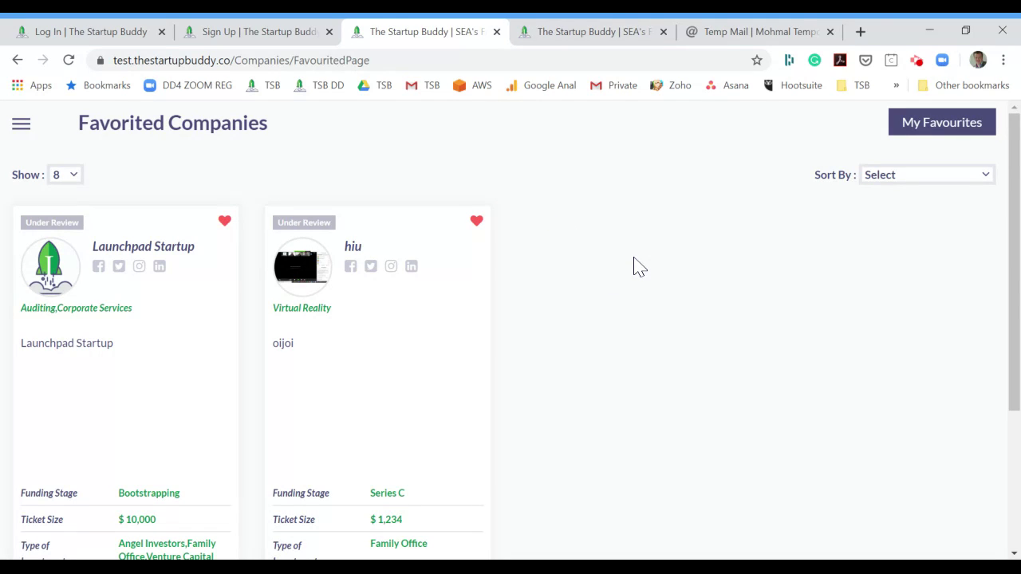
# Show the Favorited Companies page full screen with F11.
pyautogui.press('F11')
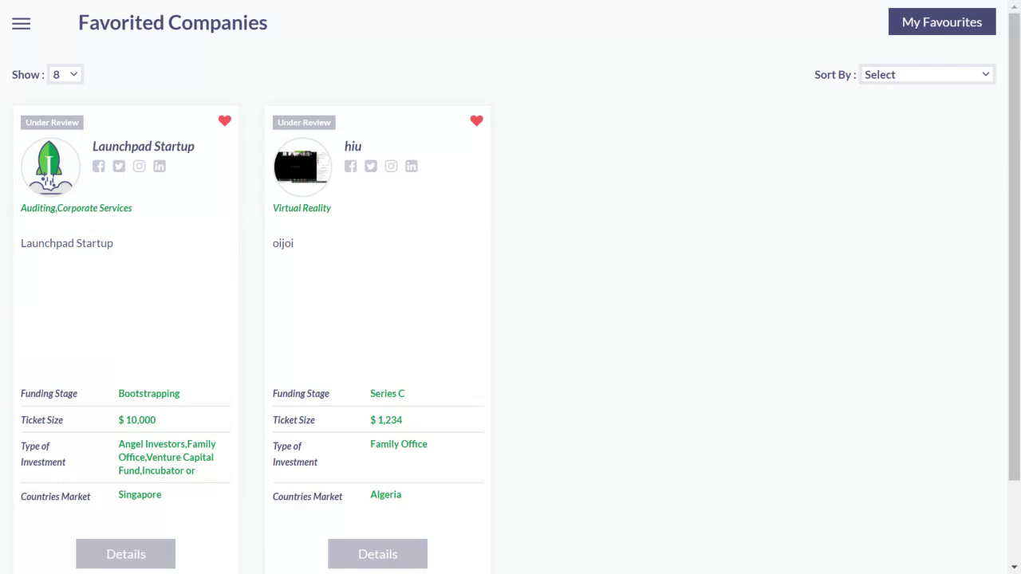